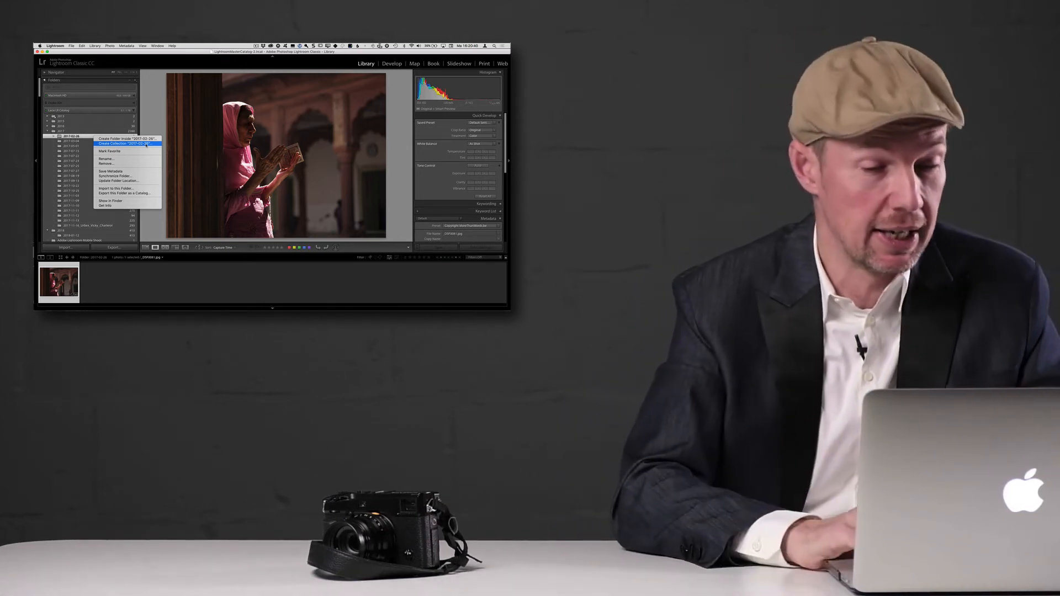
Step: Show the map, select the photos at the four-photo pin on Ardabil Arjestan-Sarein Road and look up the pin's Create Collection option
left_click(132, 52)
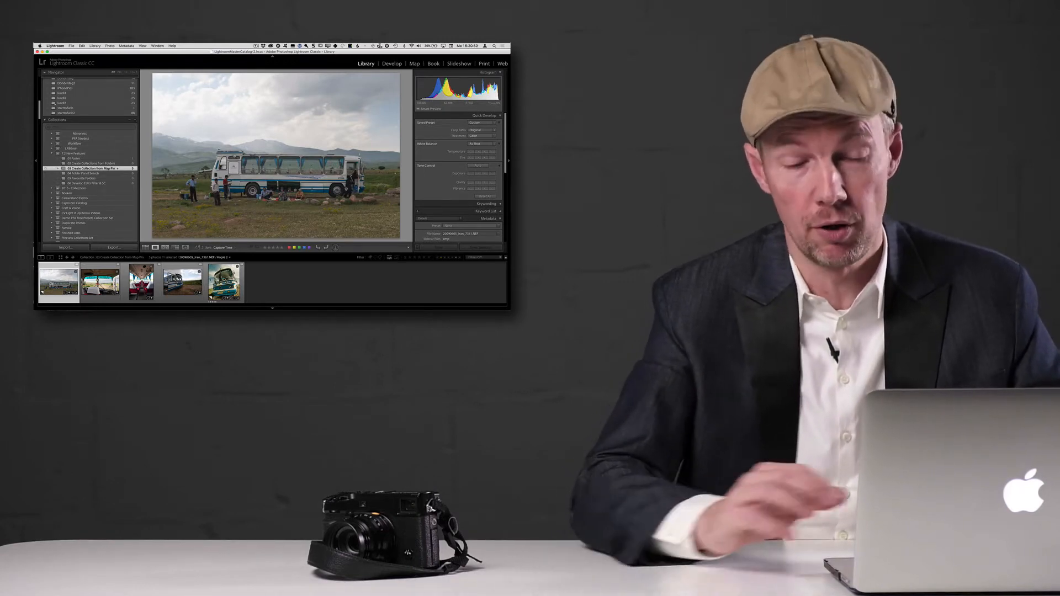
left_click(415, 64)
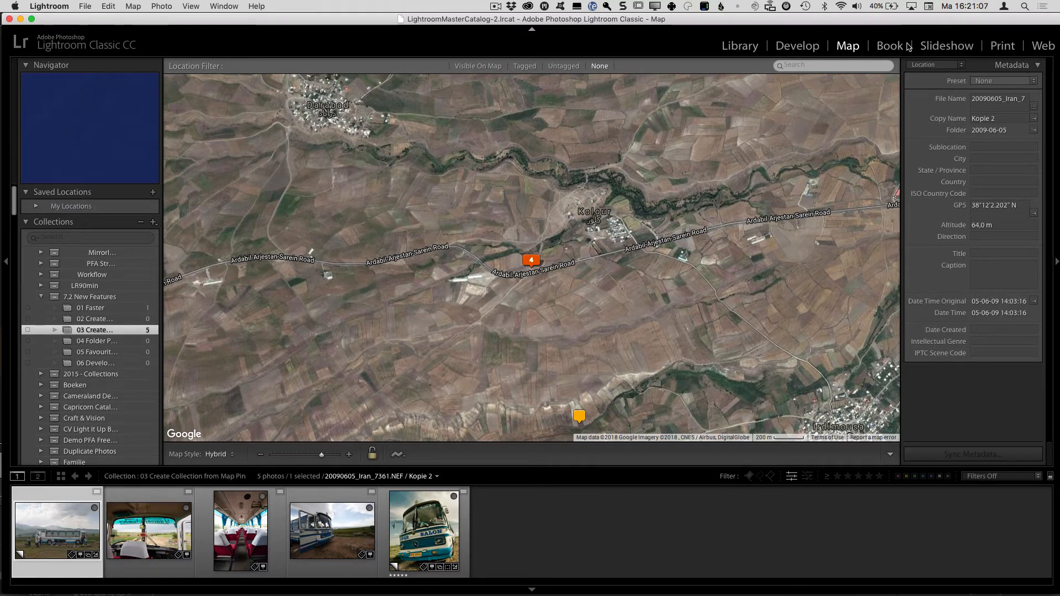
left_click(289, 519)
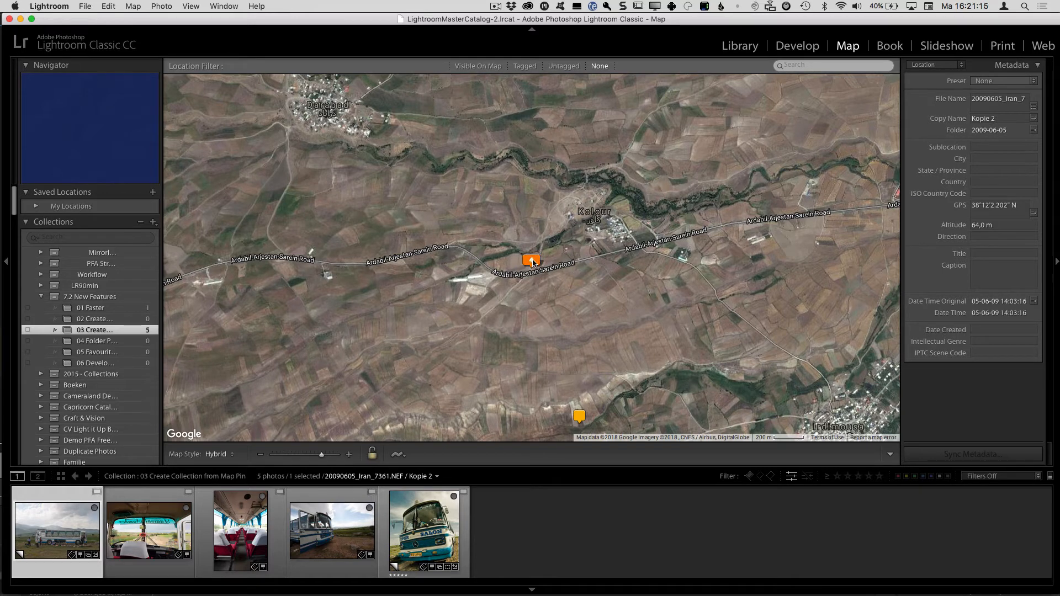
left_click(532, 261)
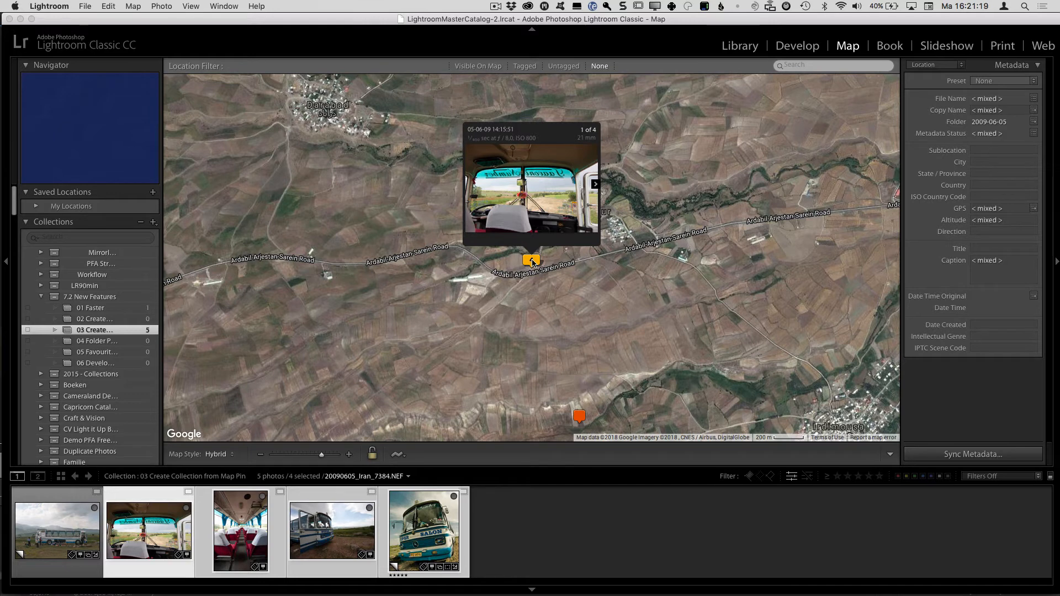
right_click(532, 262)
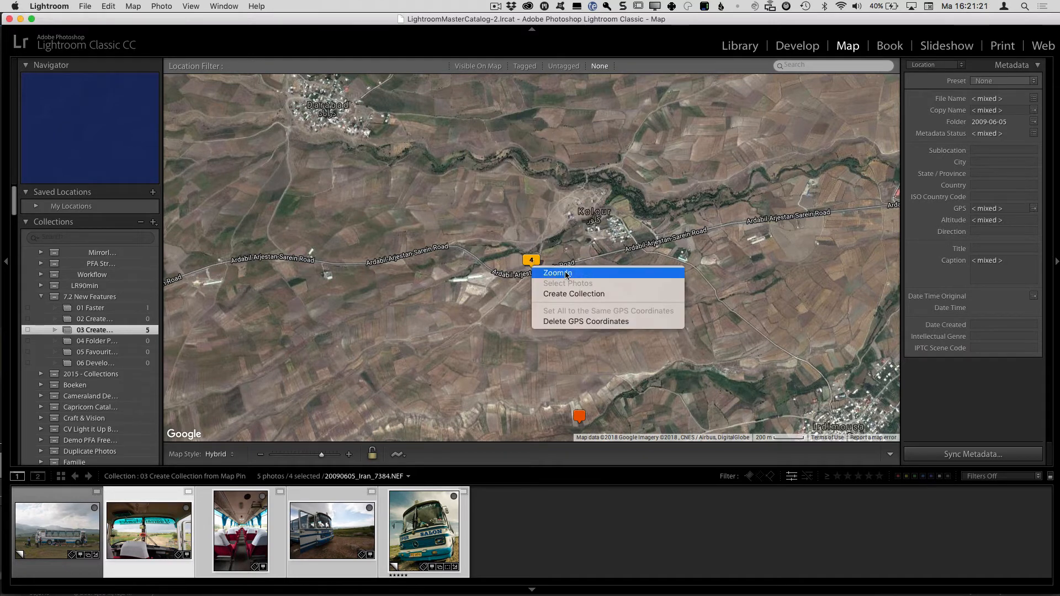
left_click(603, 231)
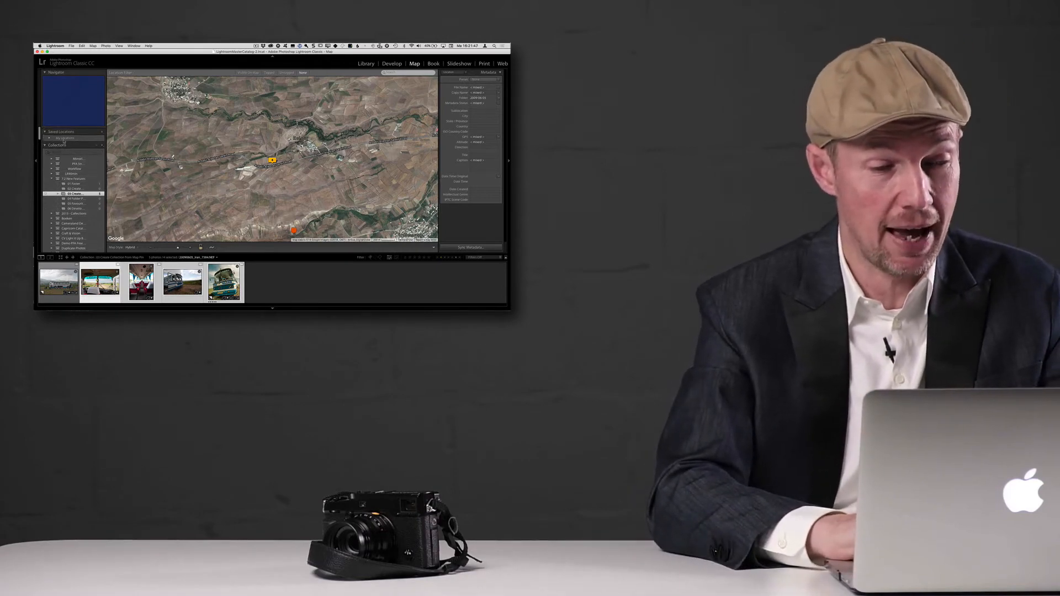
Step: Return to the Library and filter the folder list by the first name contained in the 2017-11-16 Urbex folder's name
left_click(365, 64)
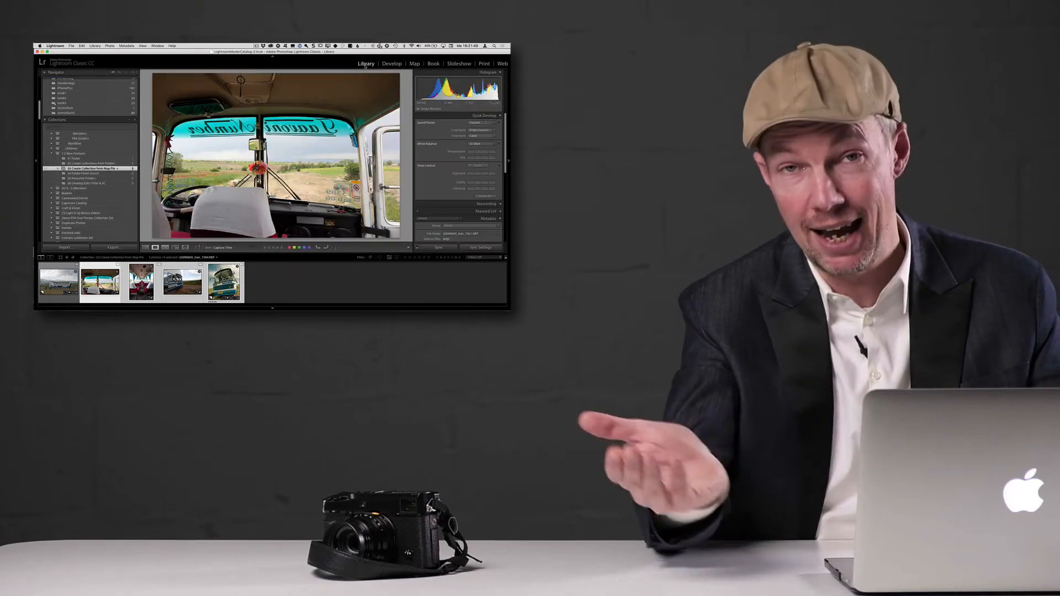
scroll(95, 143, "up", 10)
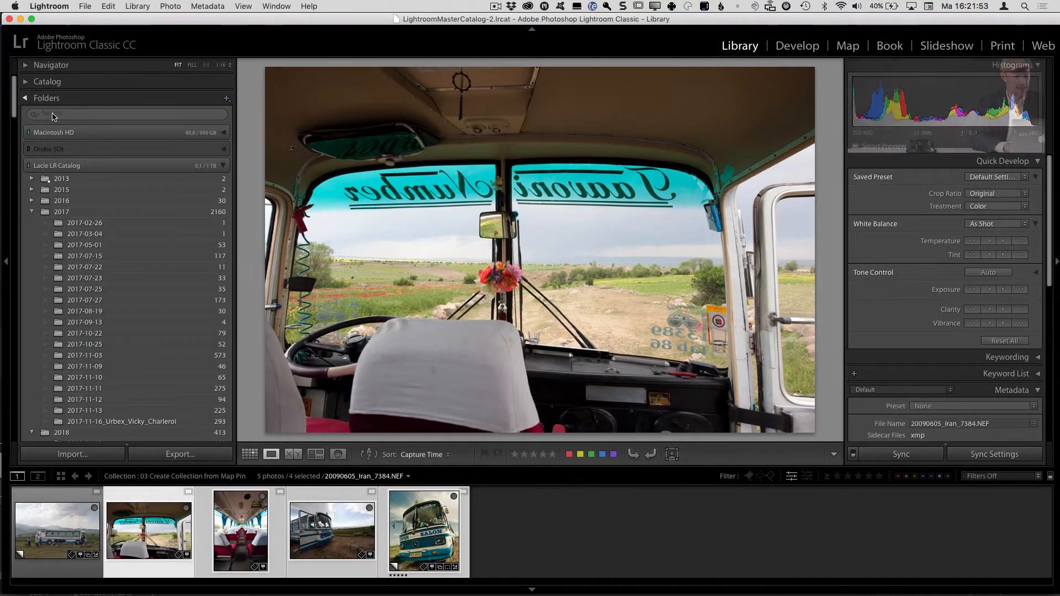
left_click(52, 113)
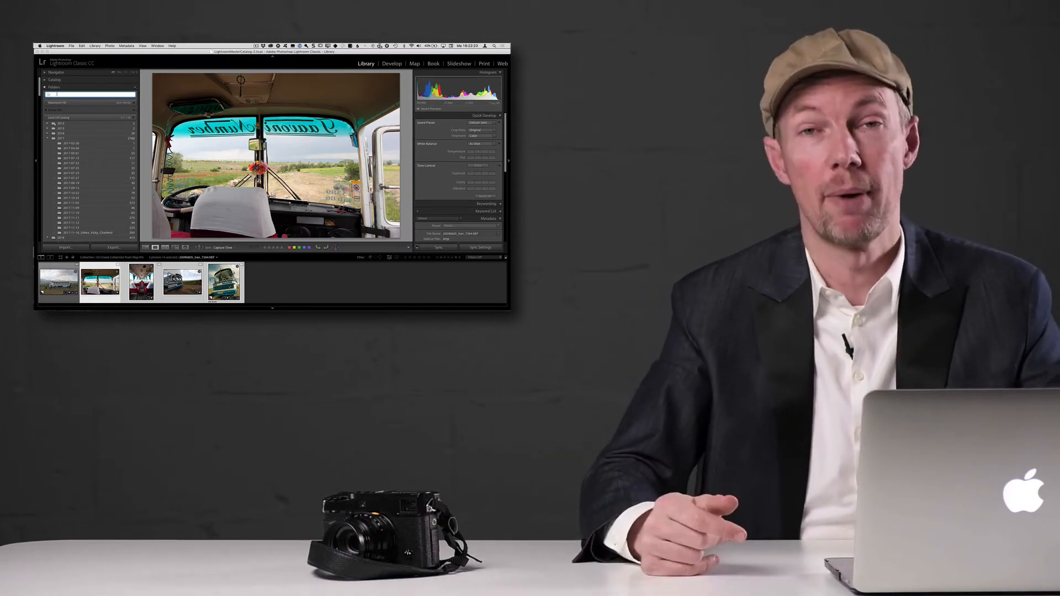
type("vick")
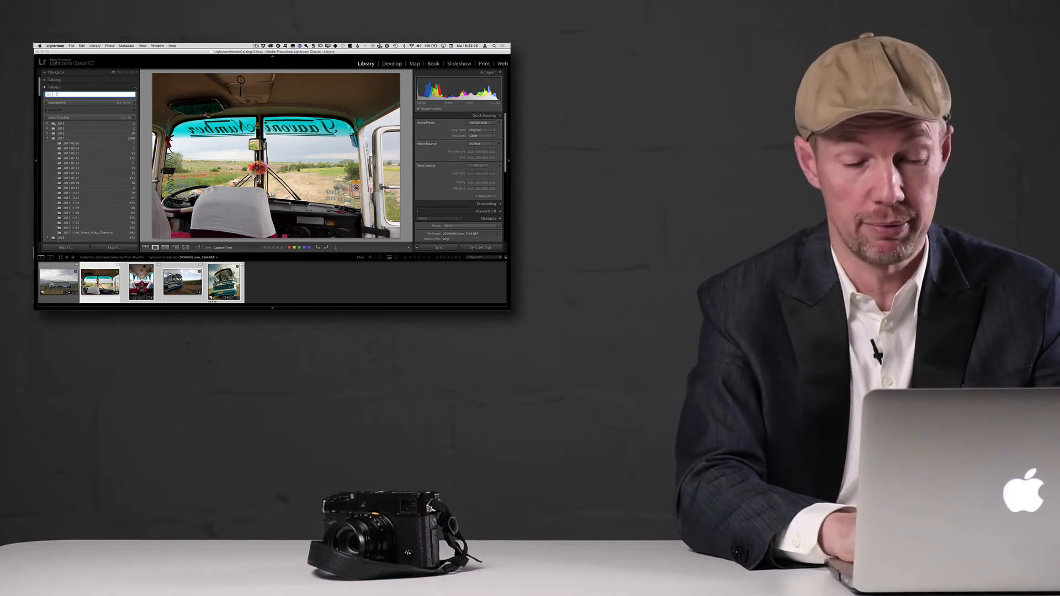
type("y")
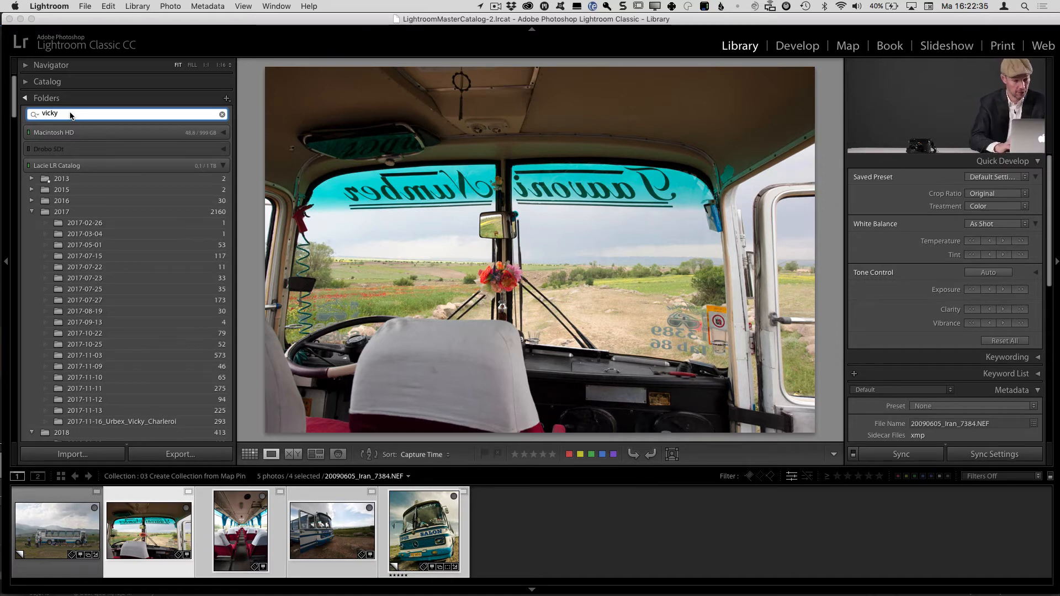
key("Return")
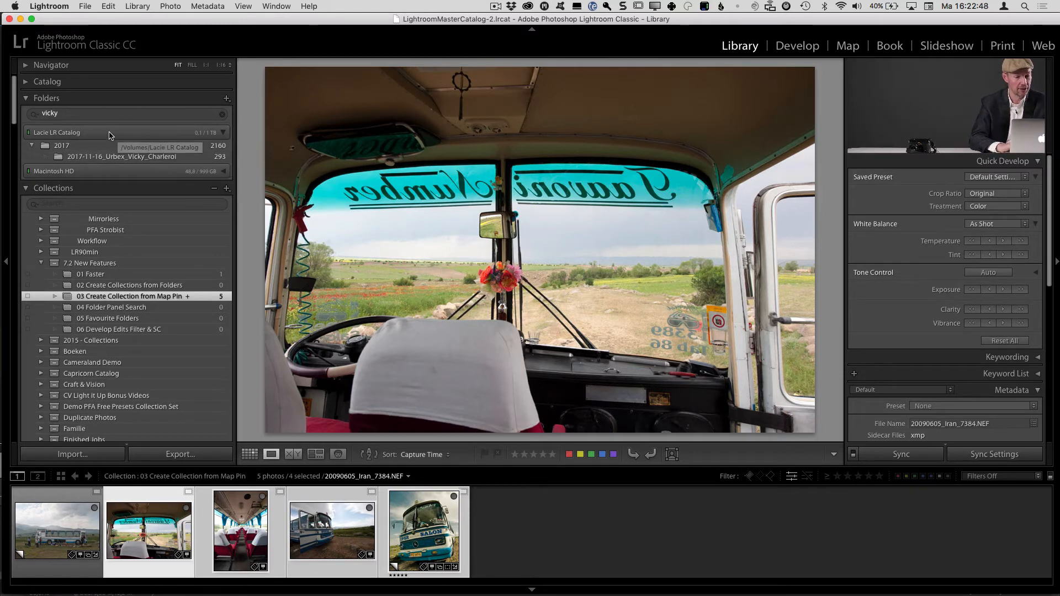
Step: Mark the 2017-11-16 Urbex folder as a favorite and check its favorite option
right_click(148, 159)
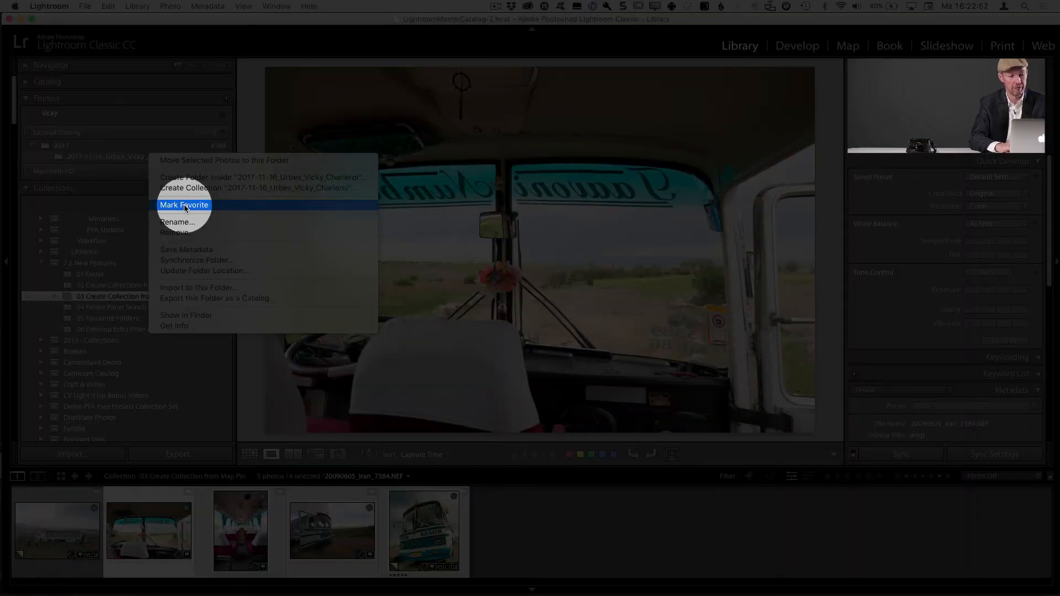
left_click(185, 205)
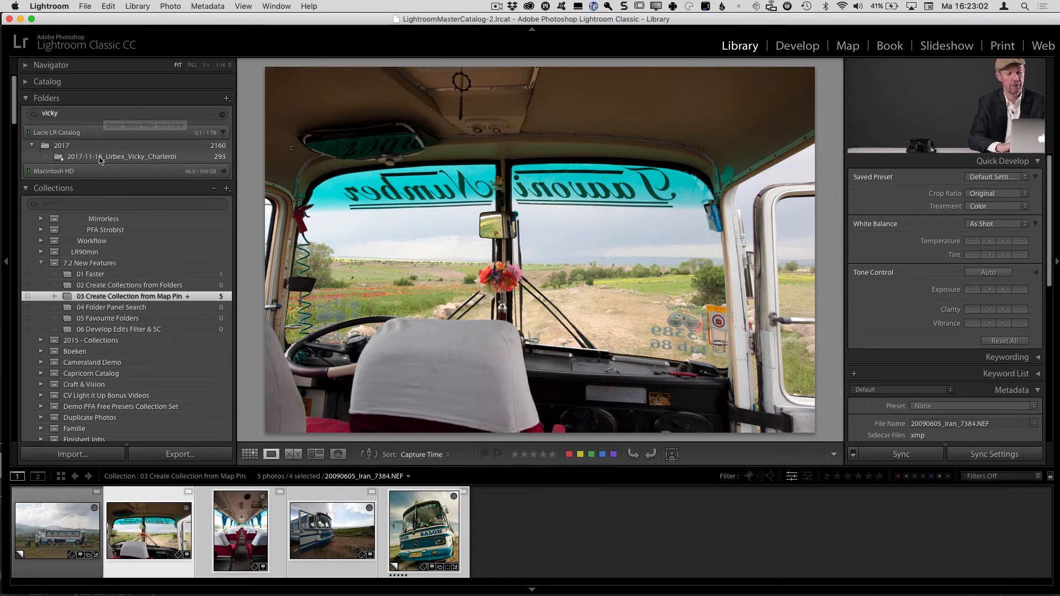
right_click(102, 156)
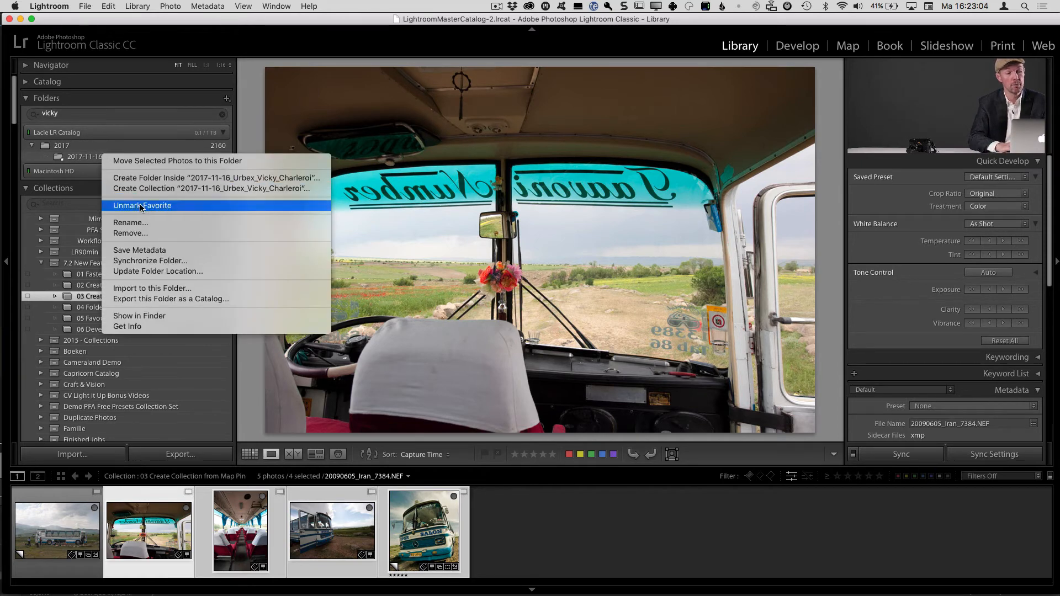
left_click(95, 117)
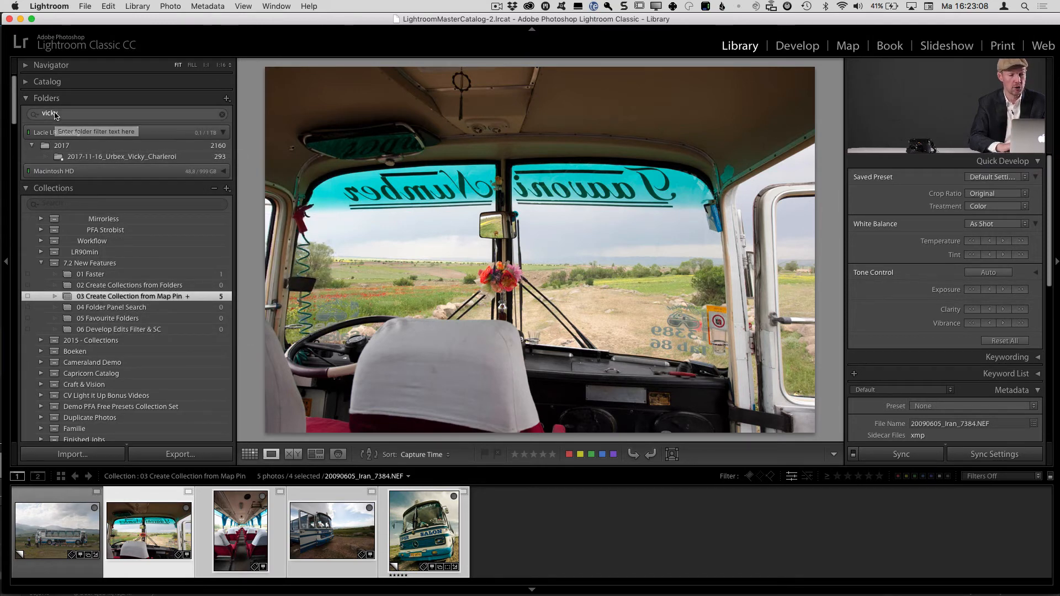
Step: Restrict the folder search to Favorite Folders
left_click(45, 115)
left_click(34, 115)
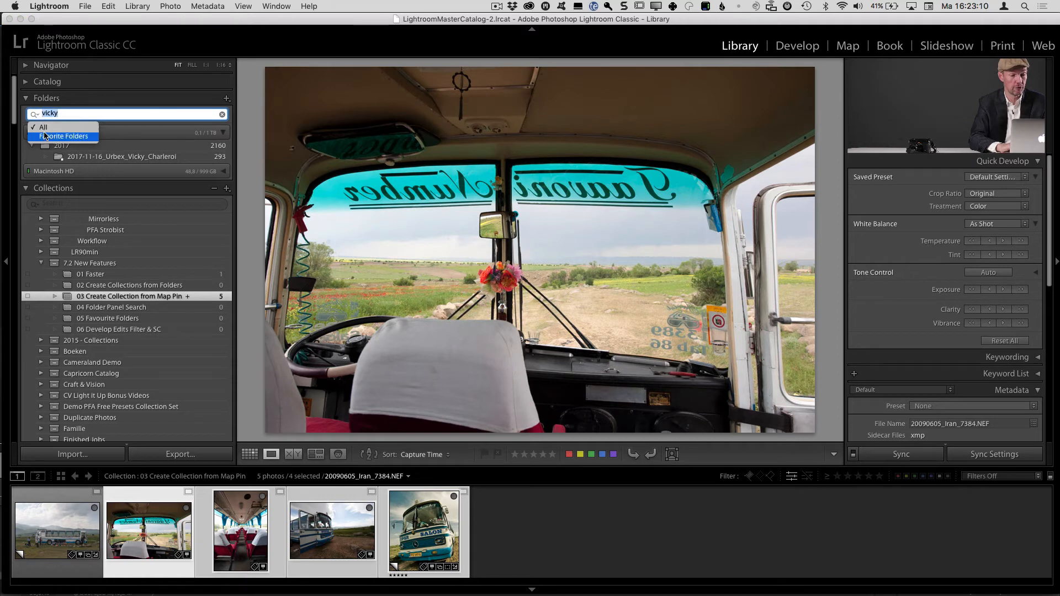
left_click(46, 137)
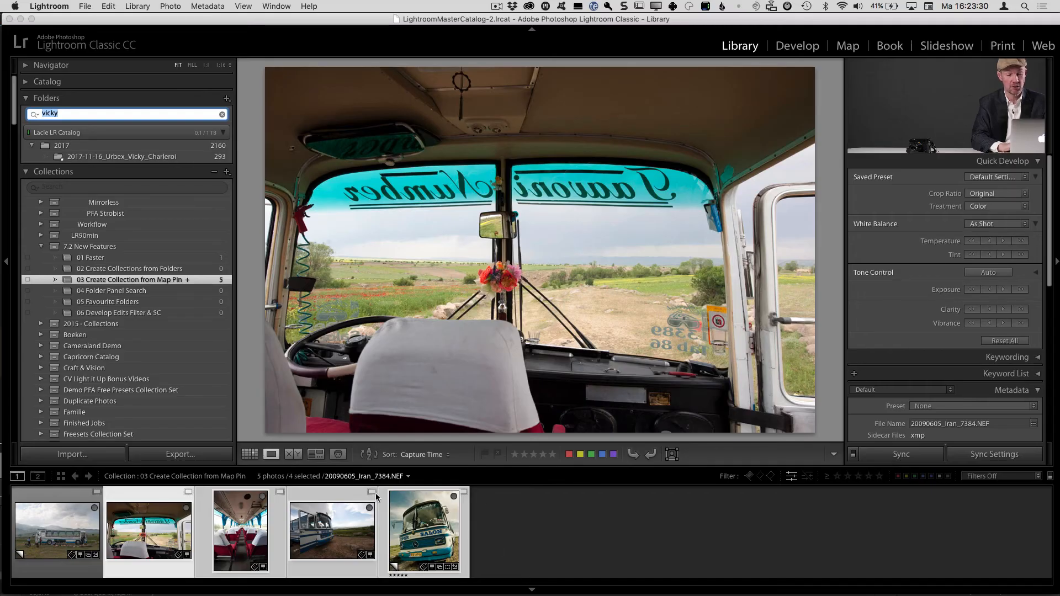
Step: Look through the favorite and recent sources listed for the filmstrip
left_click(534, 590)
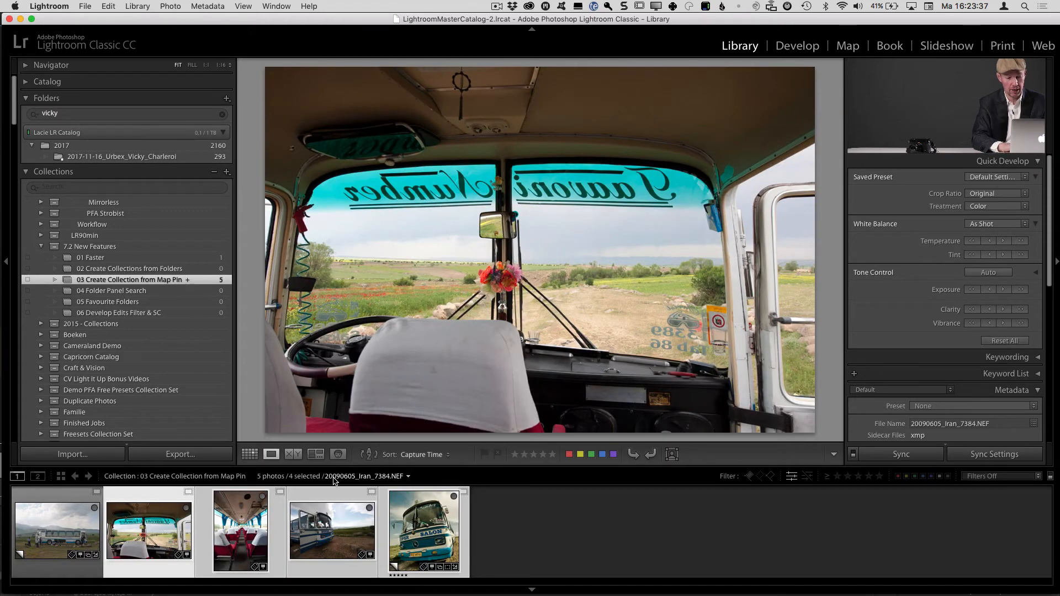
left_click(381, 478)
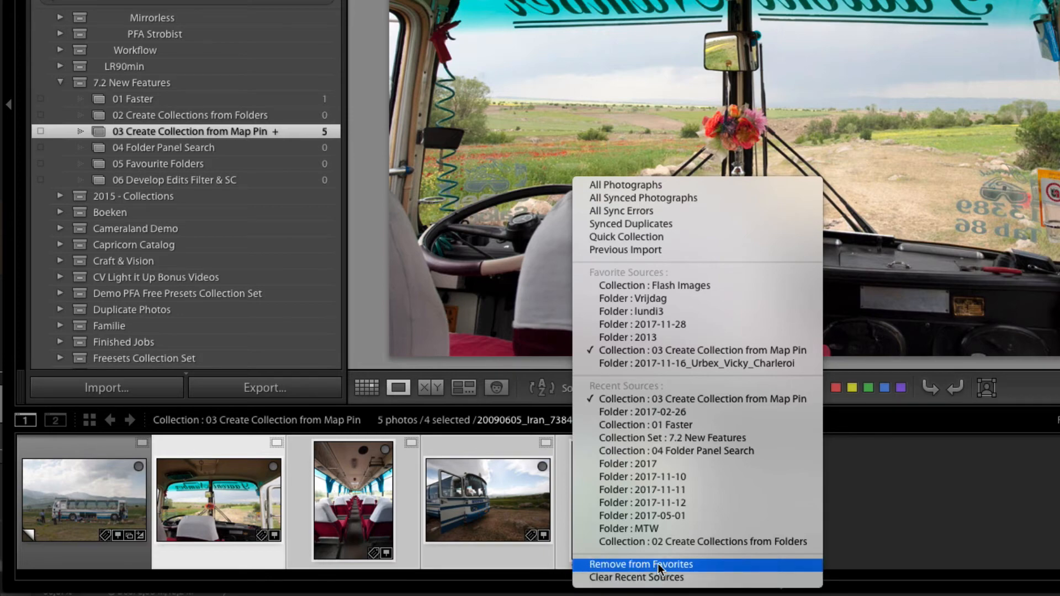
left_click(678, 578)
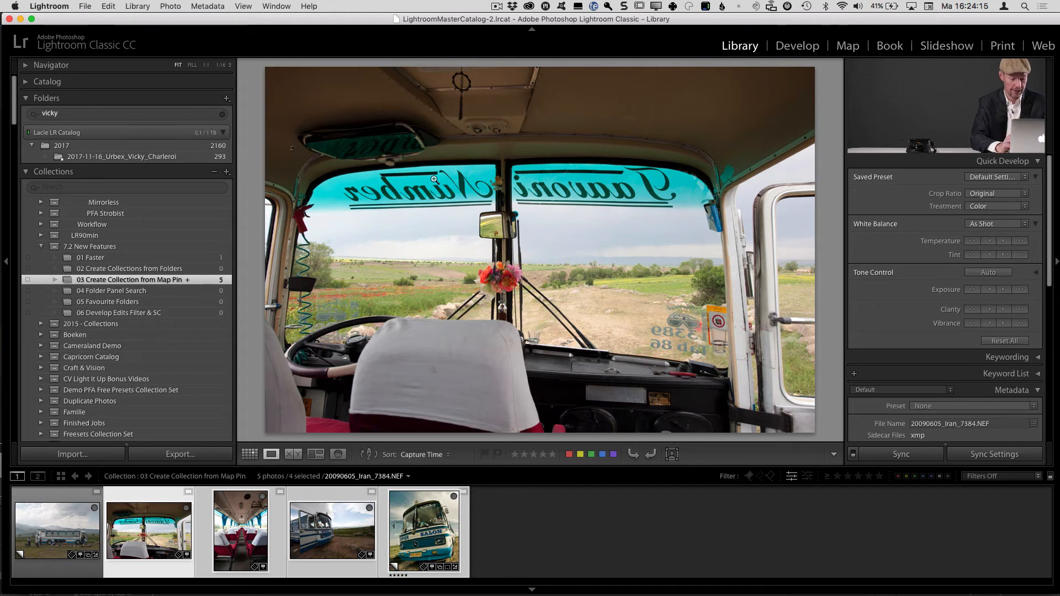
left_click(127, 87)
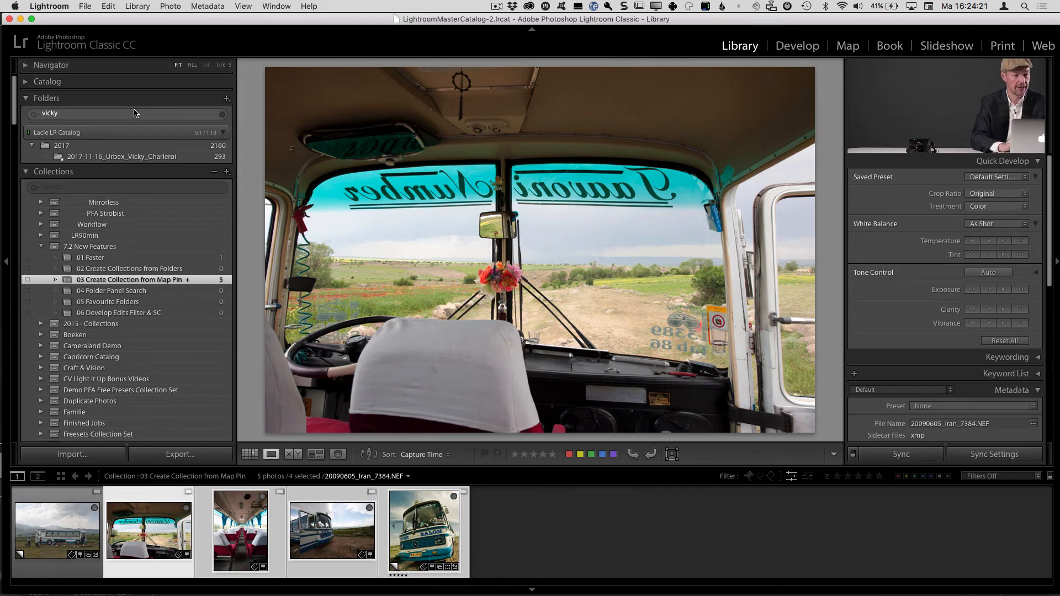
Step: Show the photos of the 2017 folder as a thumbnail grid
left_click(177, 147)
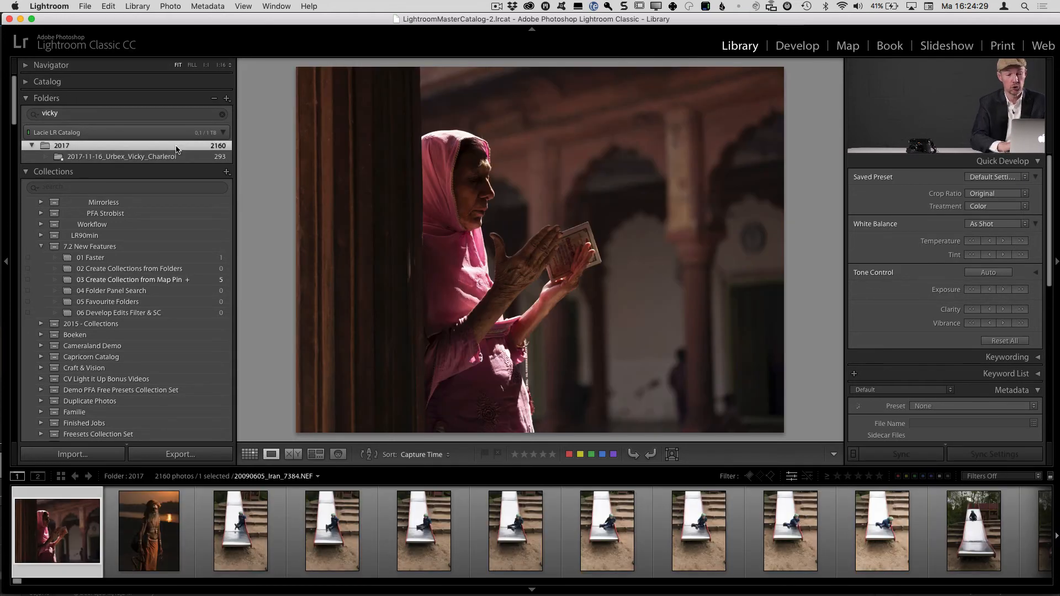
key("g")
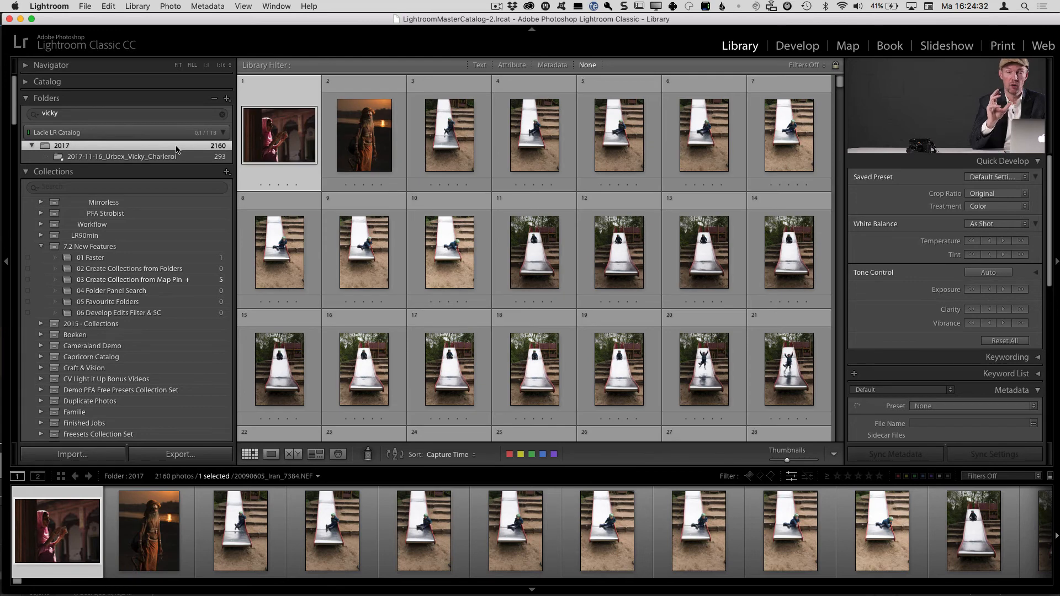
Step: Filter the 2017 photos by attribute to view only the edited ones, then only the unedited ones
left_click(512, 65)
left_click(506, 80)
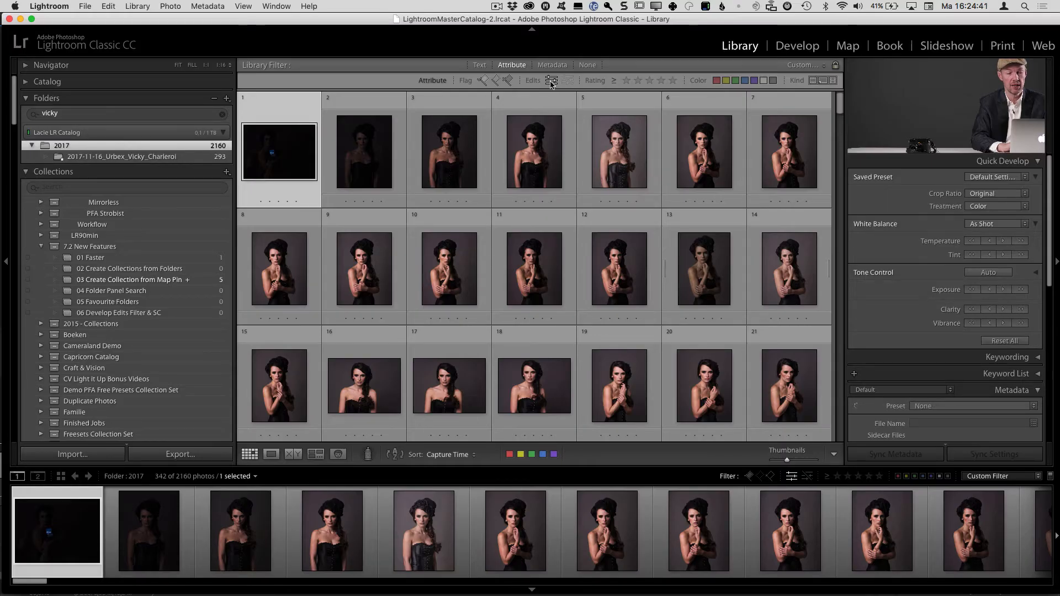
left_click(551, 83)
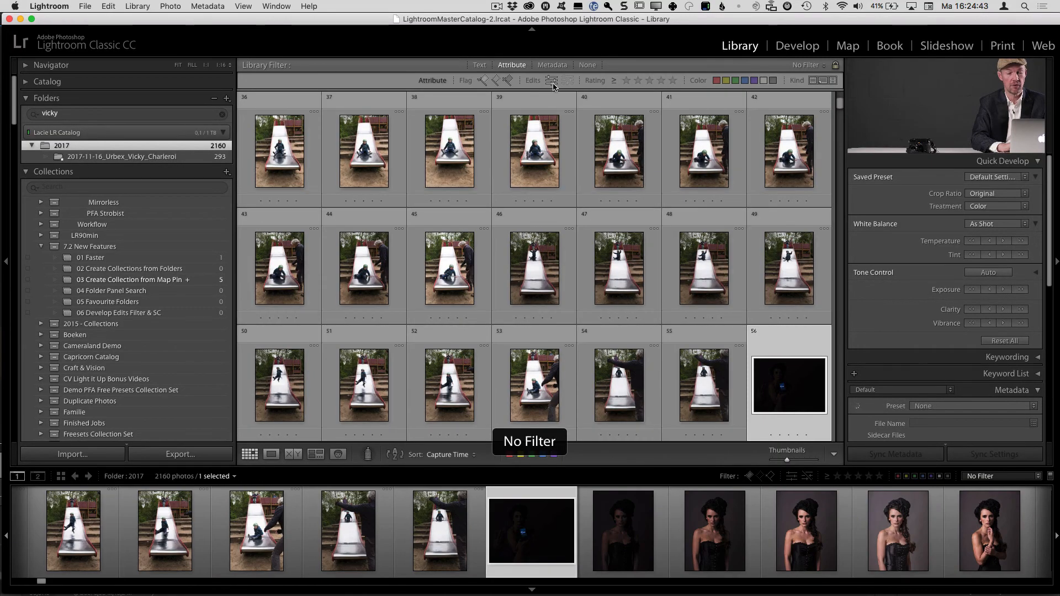
left_click(552, 82)
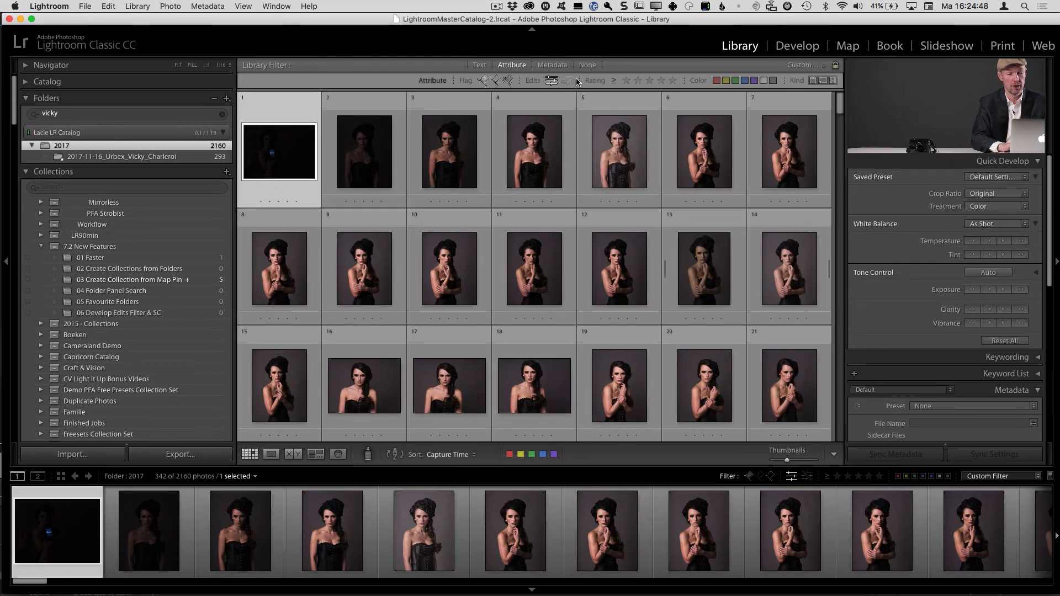
left_click(550, 81)
left_click(566, 81)
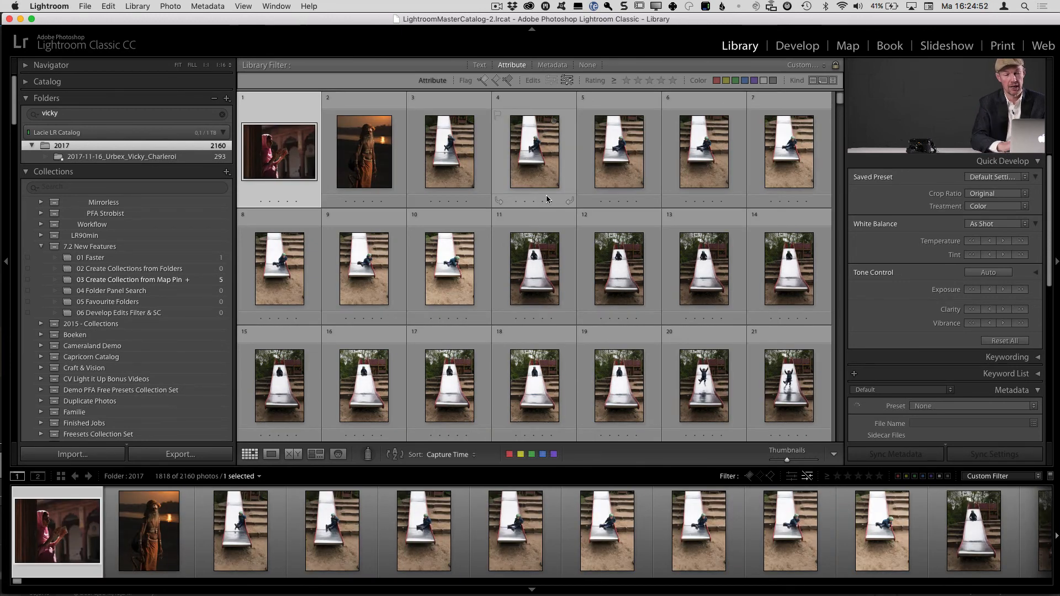
Step: Switch the library filter to metadata and change its Date column to Edit
left_click(551, 67)
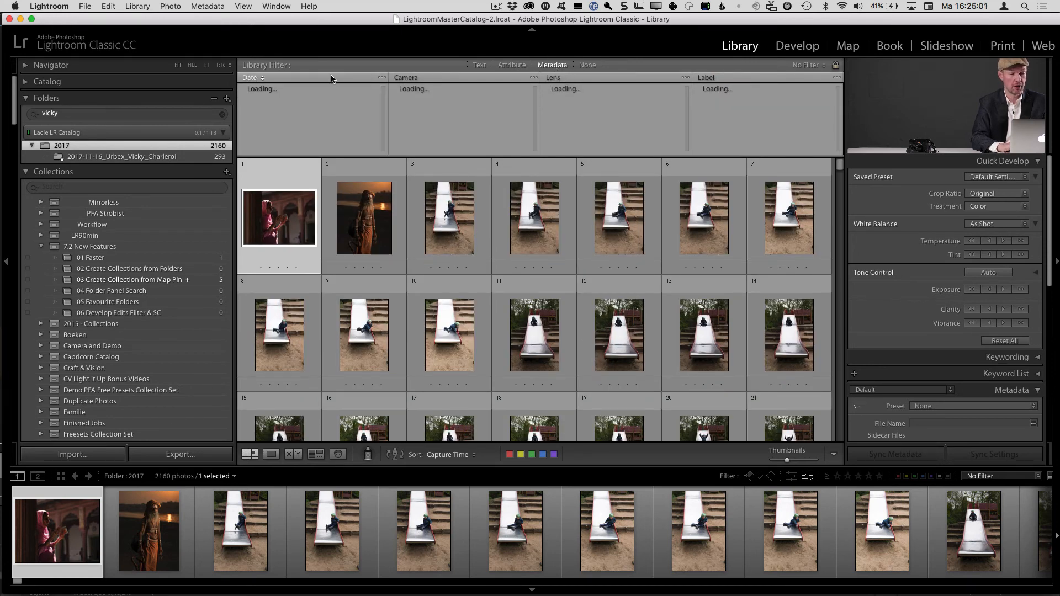
left_click(259, 78)
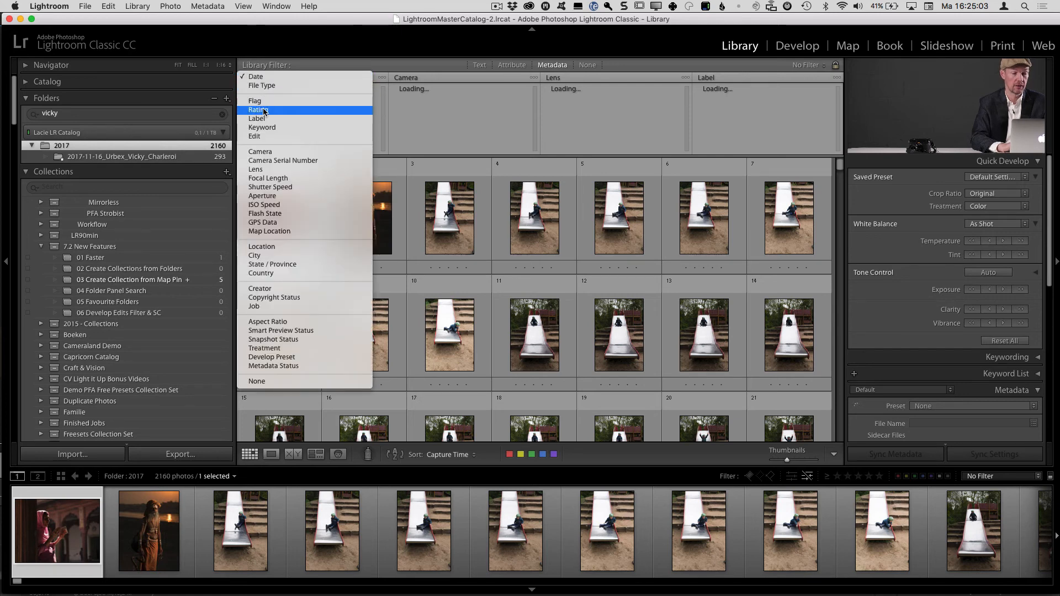
left_click(268, 136)
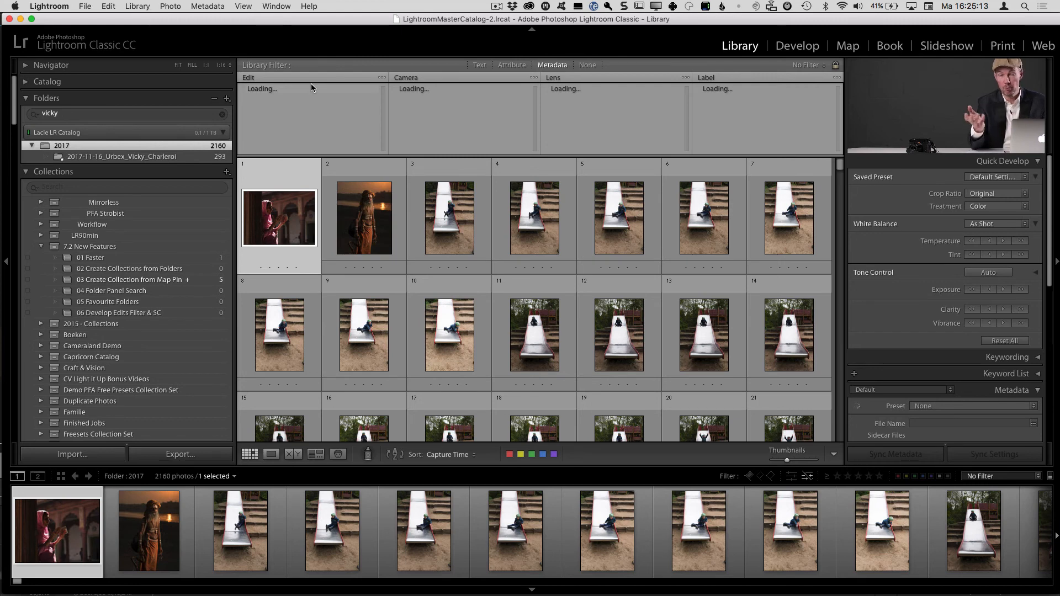
Step: Examine the Develop criteria offered for a new smart collection's rule, leaving the collection uncreated
left_click(226, 172)
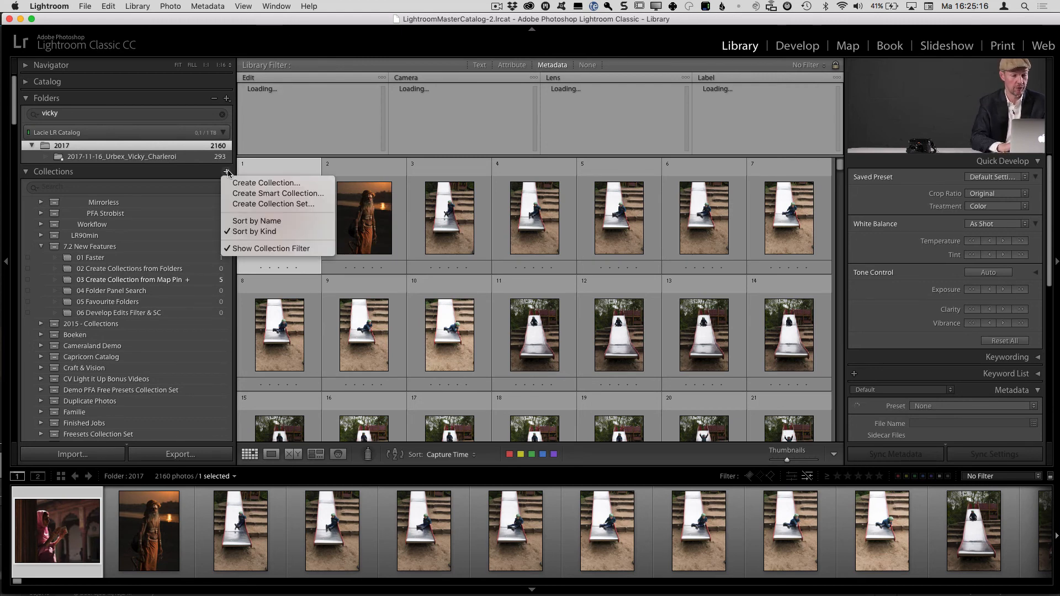
left_click(275, 194)
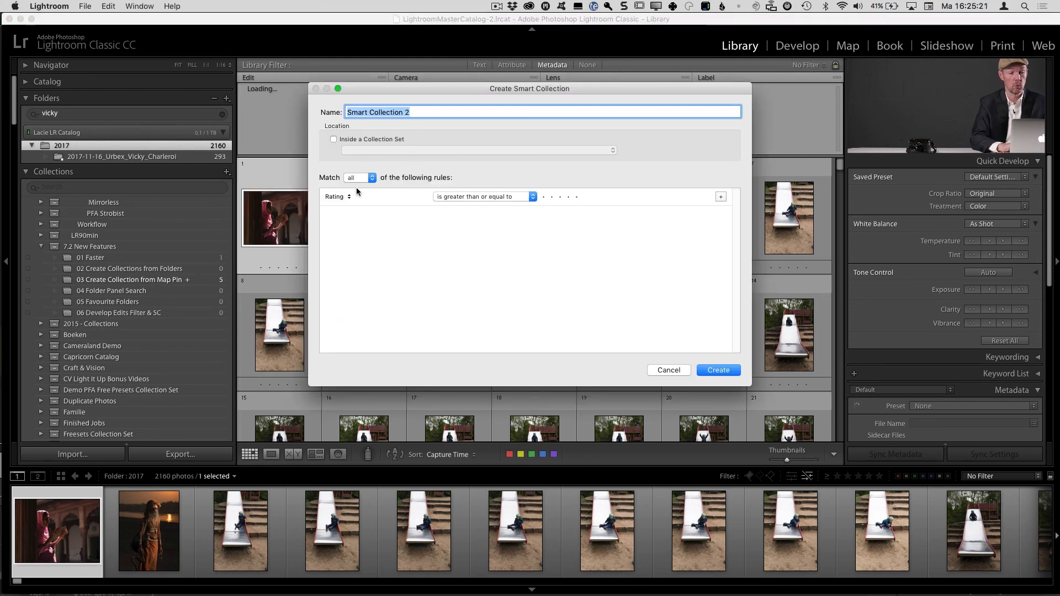
left_click(340, 197)
mouse_move(379, 323)
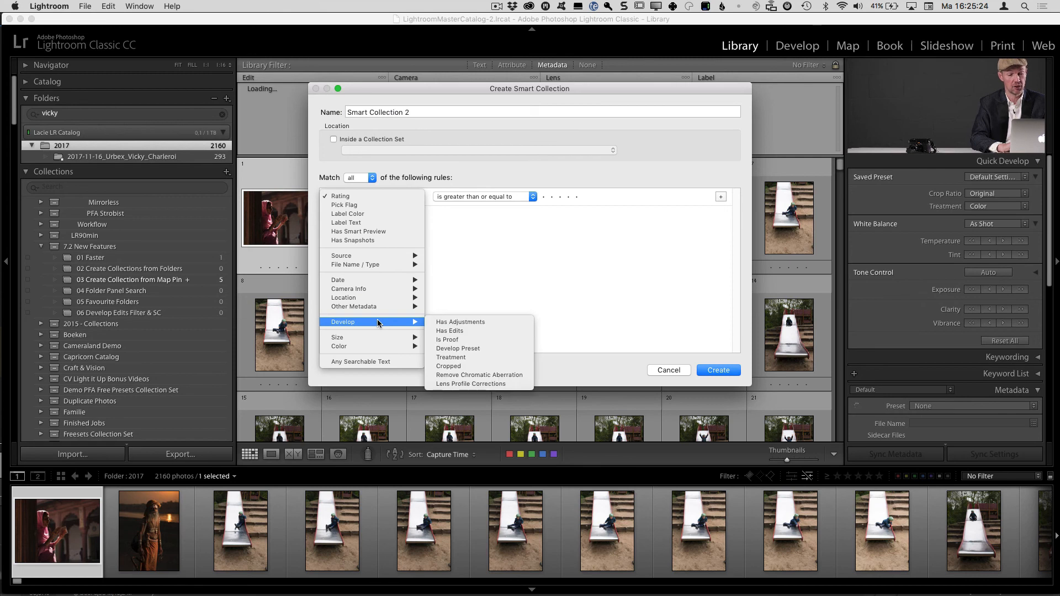
left_click(642, 365)
left_click(658, 370)
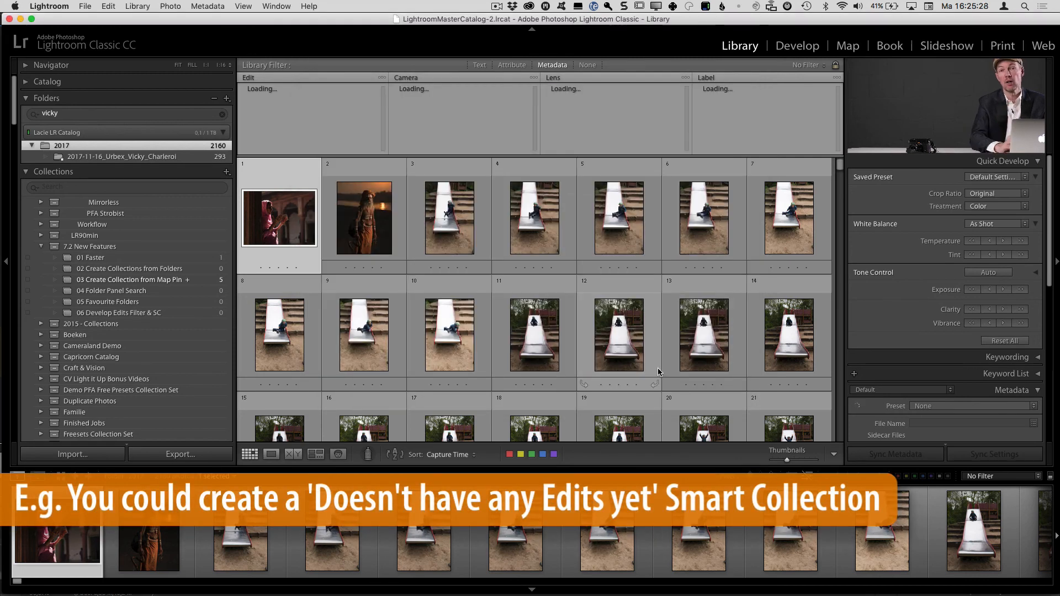